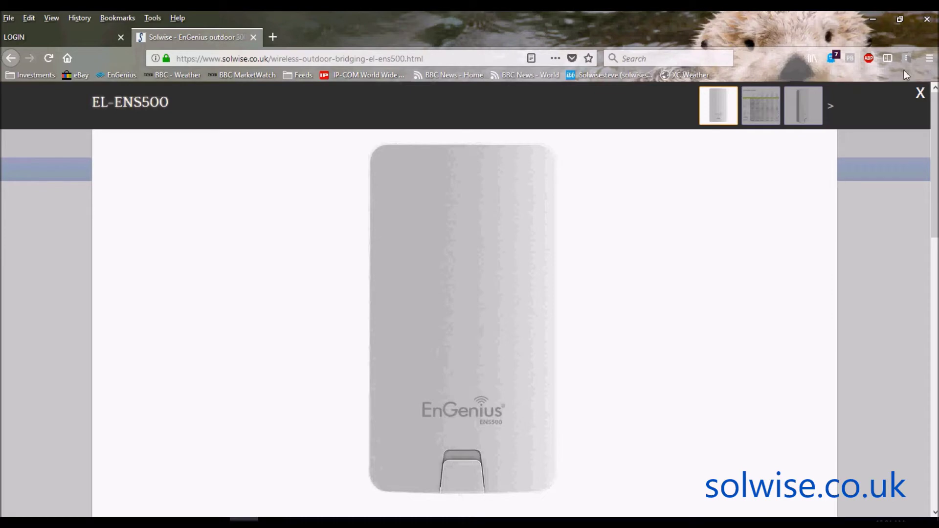
Close the EL-ENS500 photo and return to the outdoor bridging products list, scrolling to the 5GHz section.
left_click(919, 93)
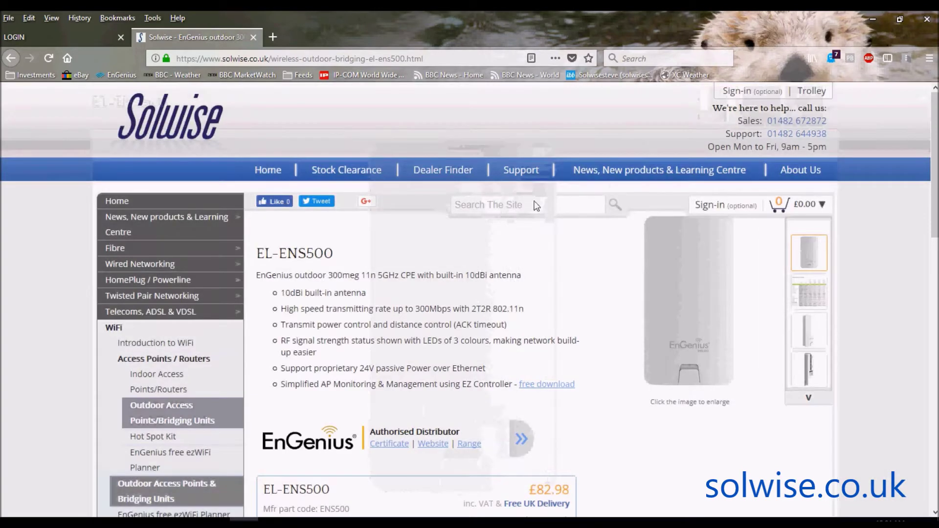
left_click(12, 58)
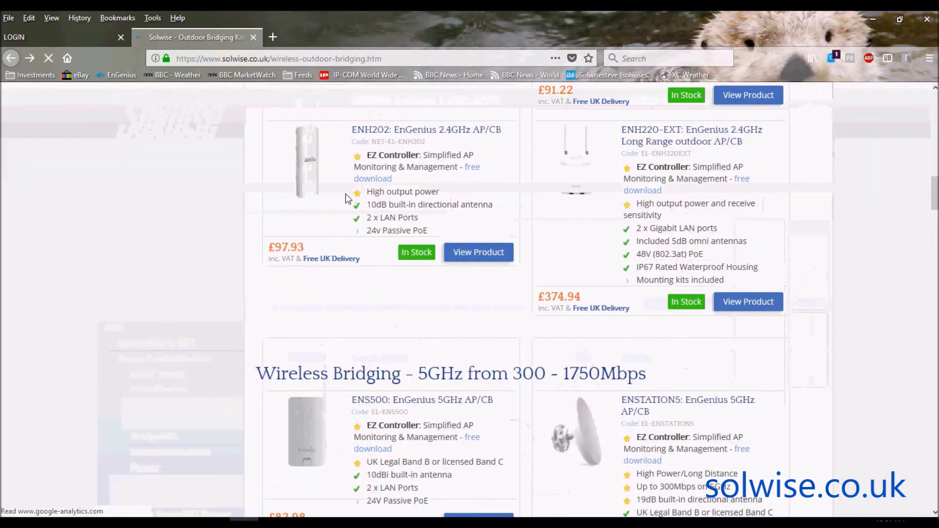
left_click_drag(935, 195, 935, 223)
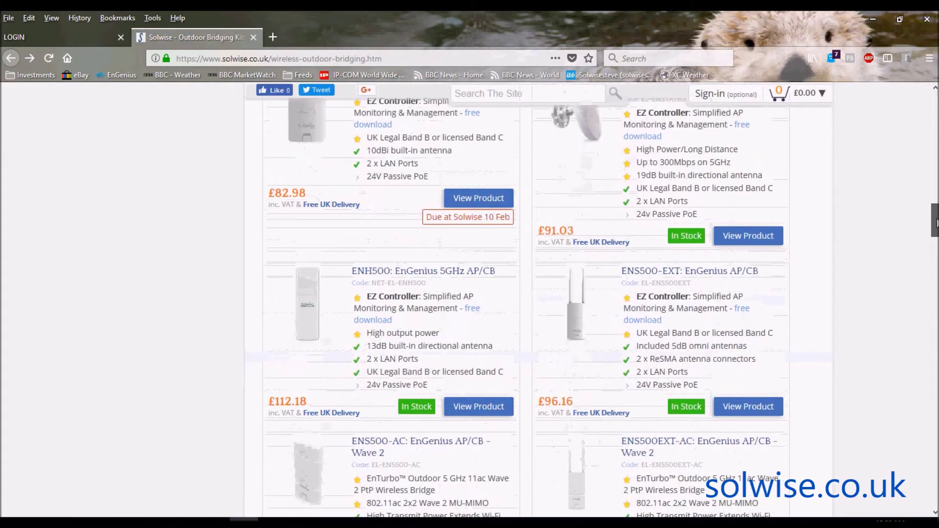
View the ENS500-EXT product page and its enlarged photo, then switch to the device login page.
left_click(585, 327)
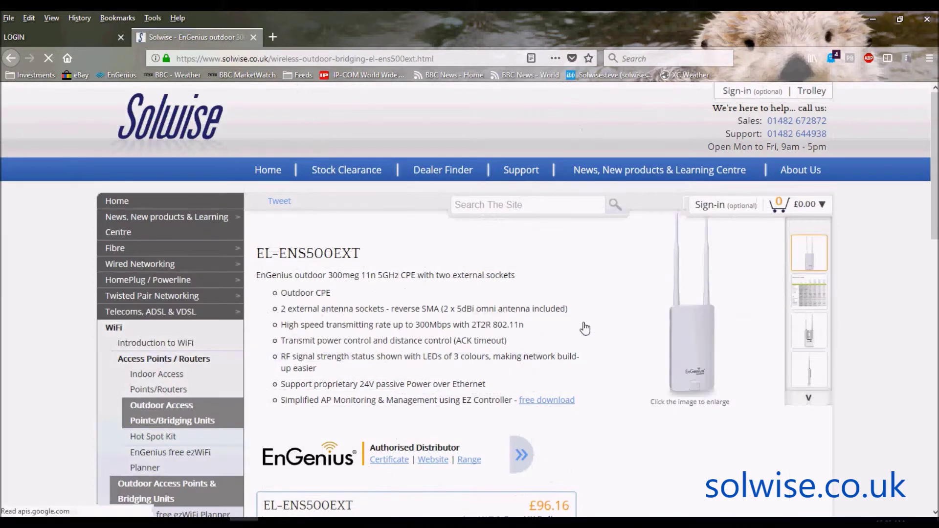
left_click(684, 326)
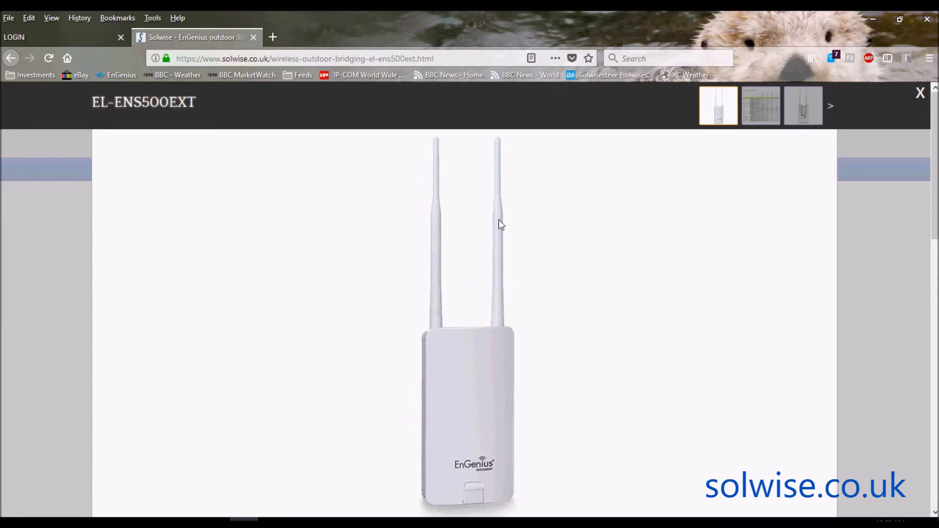
left_click(919, 99)
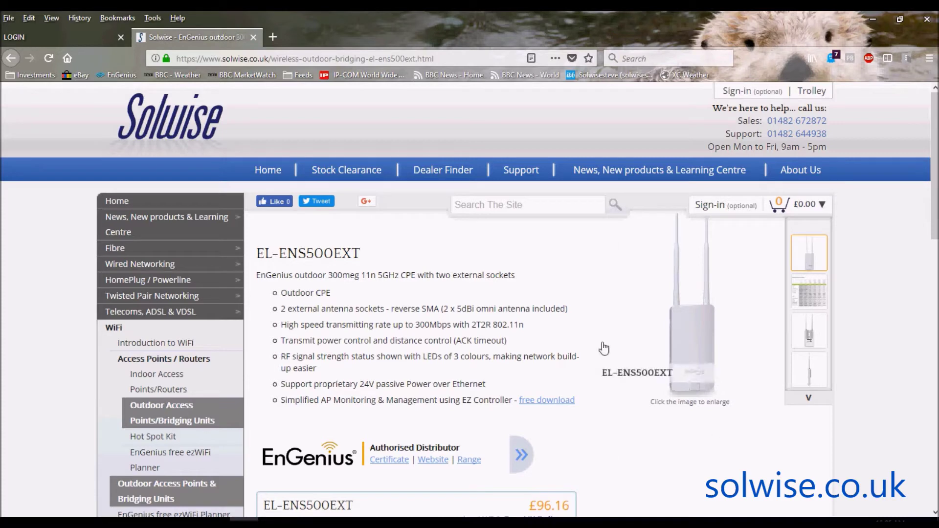
left_click(60, 32)
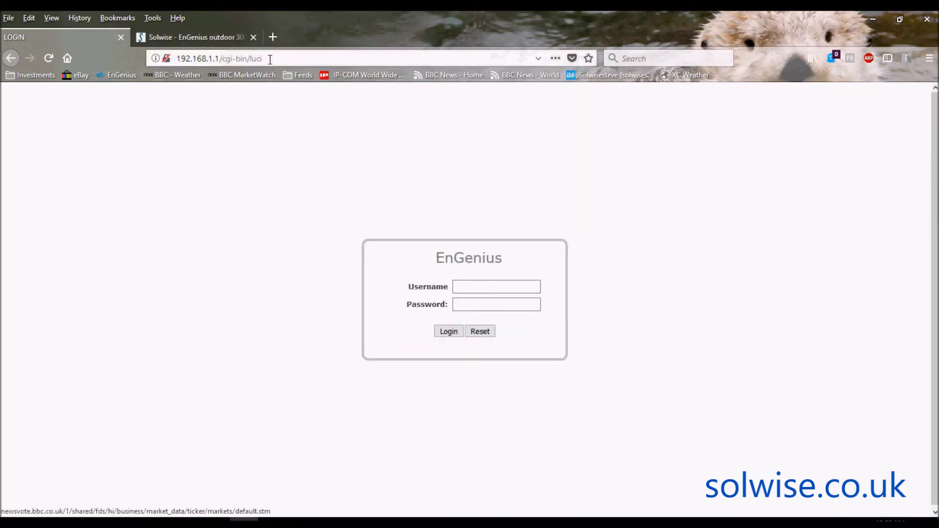
Log in as the admin user with the device password, declining Firefox's offer to save it.
left_click(457, 287)
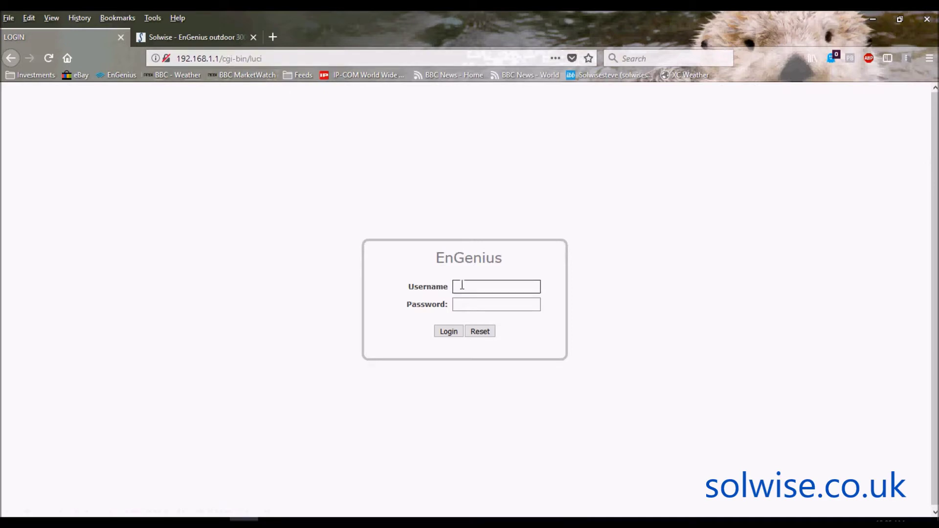
type("admin")
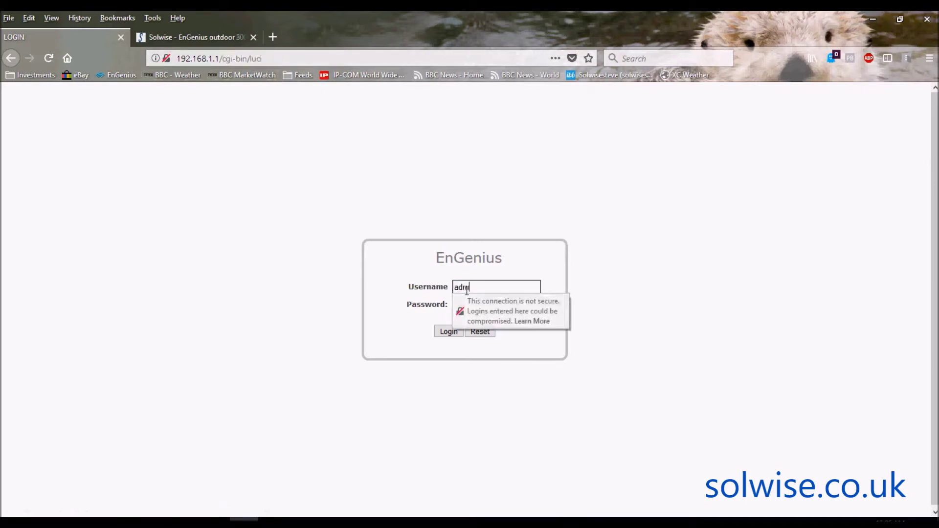
key("Tab")
type("admin")
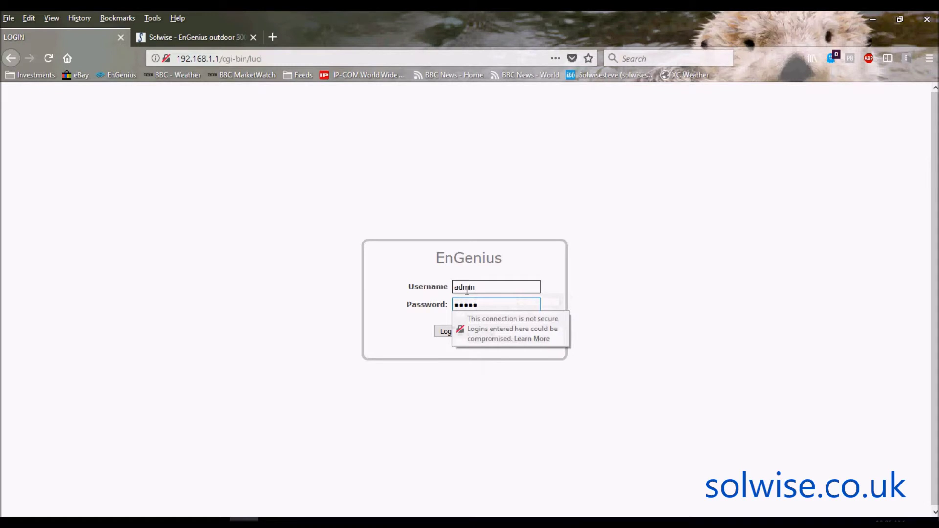
key("Return")
left_click(316, 168)
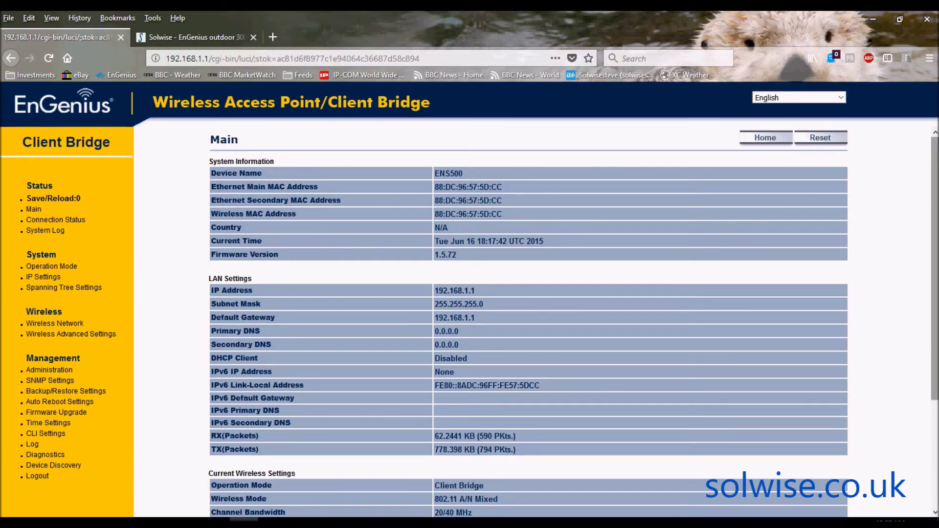
Scroll the Main status page to review LAN and current wireless settings (802.11 A/N, channel 48).
scroll(936, 204, "down", 3)
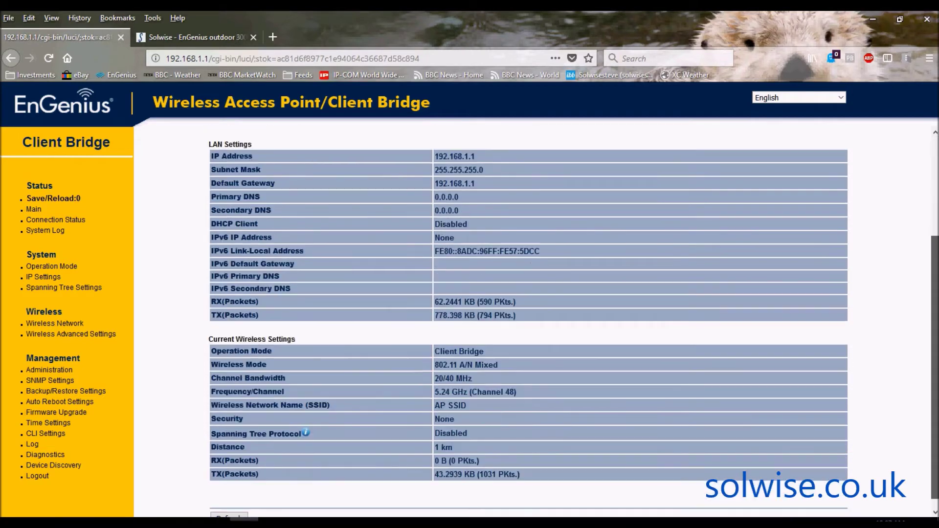
scroll(528, 323, "up", 3)
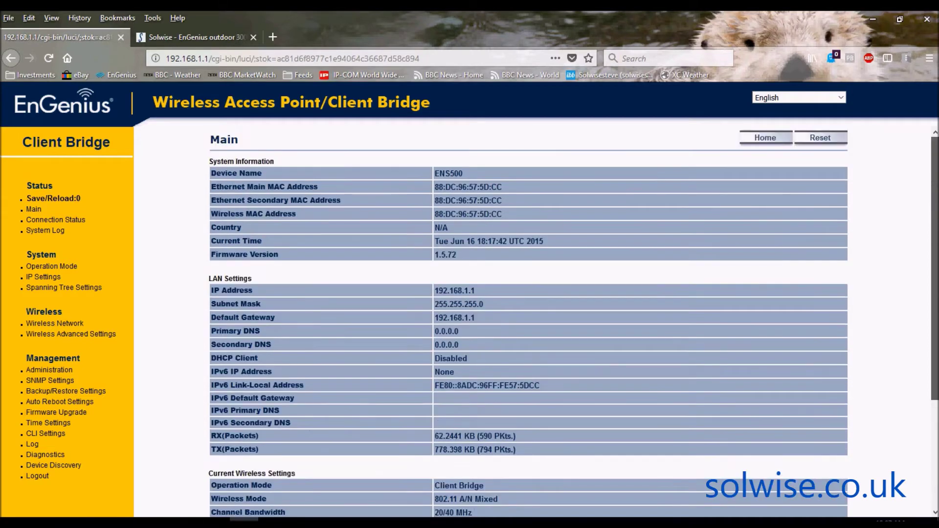
scroll(936, 295, "down", 3)
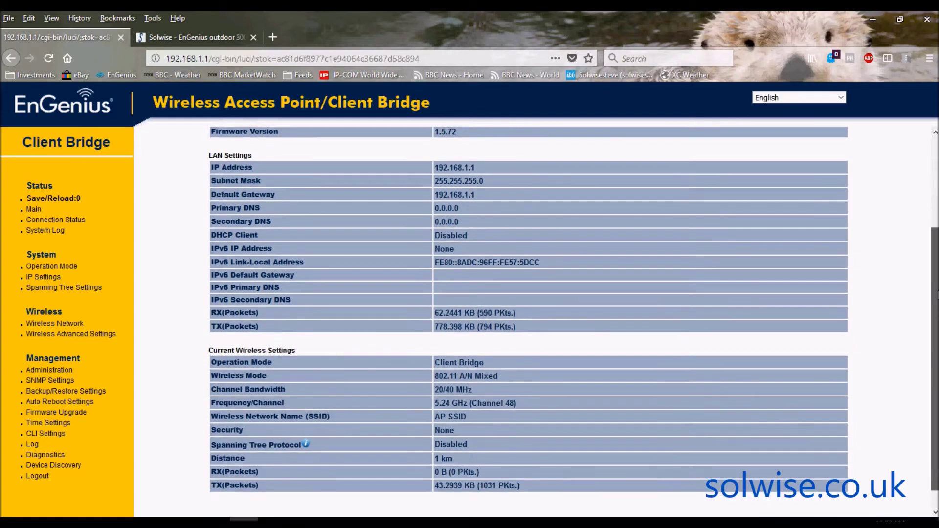
left_click_drag(936, 295, 929, 201)
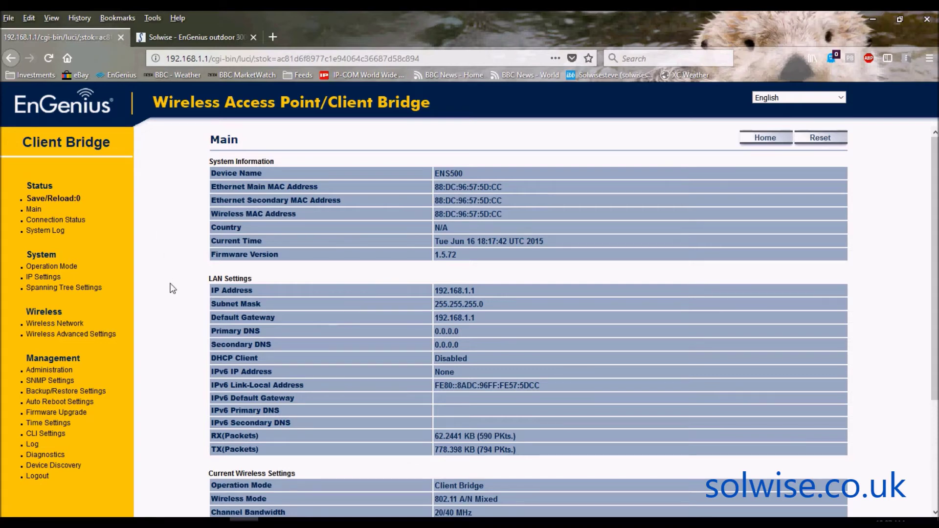
Look at the default gateway on IP Settings, then move to the Operation Mode page.
left_click(48, 277)
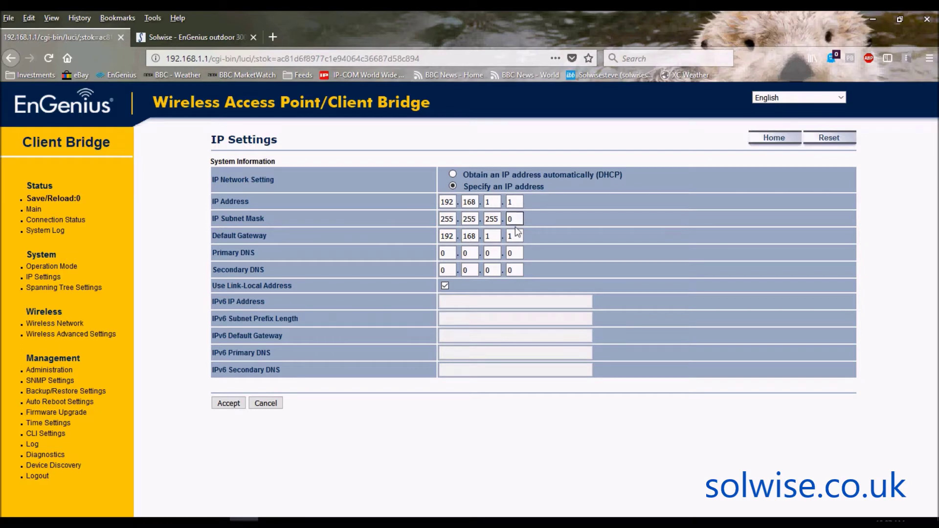
left_click(515, 236)
left_click(65, 267)
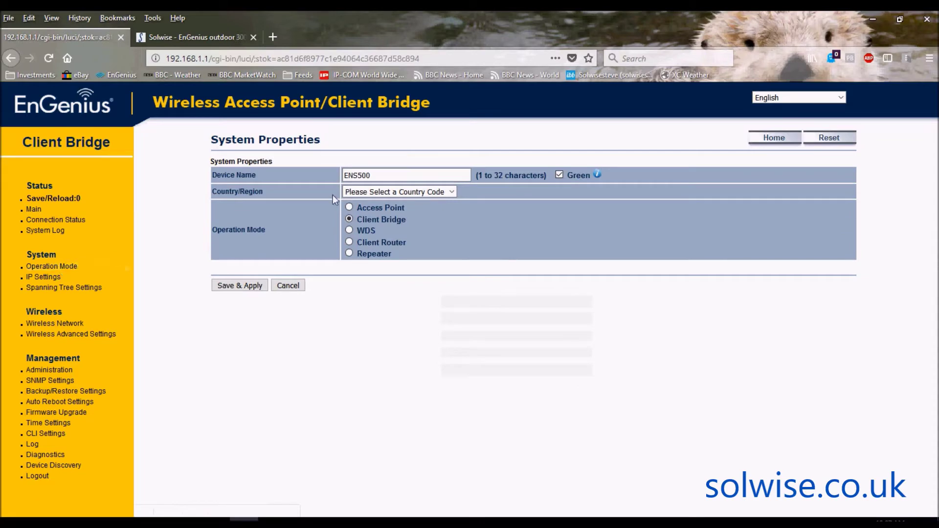
Expand the Country/Region list and scroll down to the United Kingdom entries.
left_click(452, 192)
left_click_drag(451, 219, 456, 443)
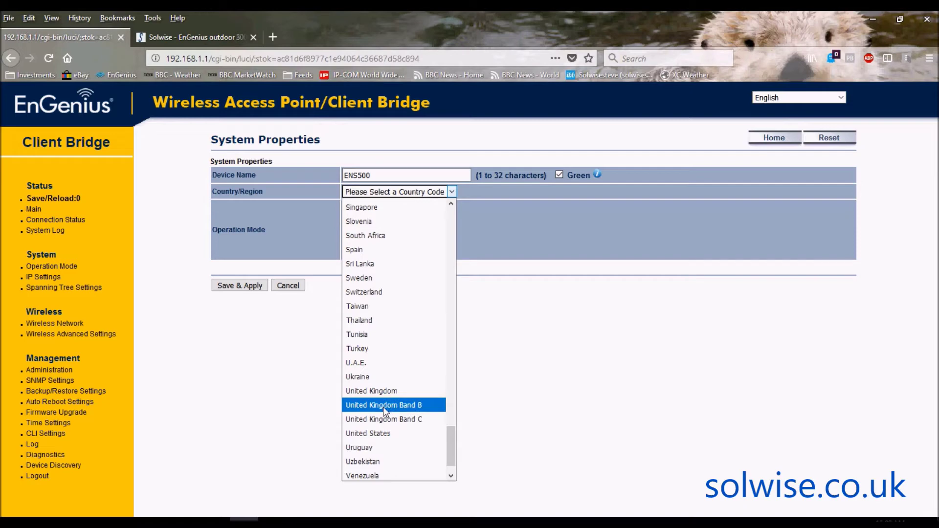
Choose United Kingdom Band B as the country/region.
left_click(384, 405)
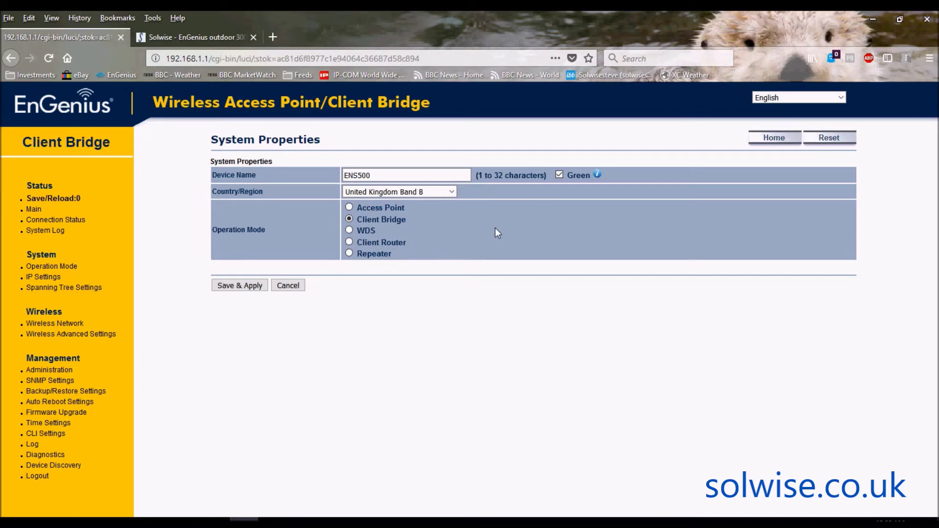
Select WDS Bridge as the operation mode and apply it with Save & Apply.
left_click(349, 230)
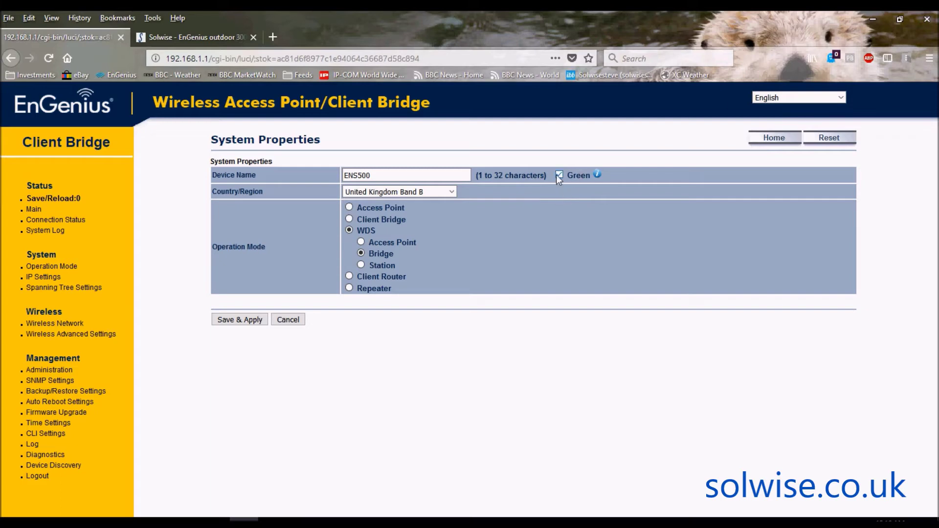
left_click(247, 320)
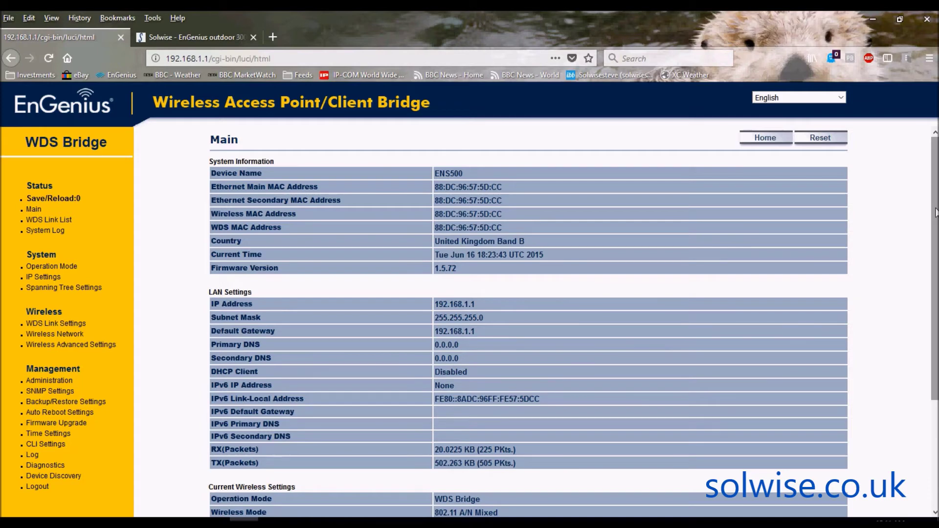
Scroll through the wireless status on the Main page, then go to WDS Link Settings.
left_click_drag(935, 213, 935, 313)
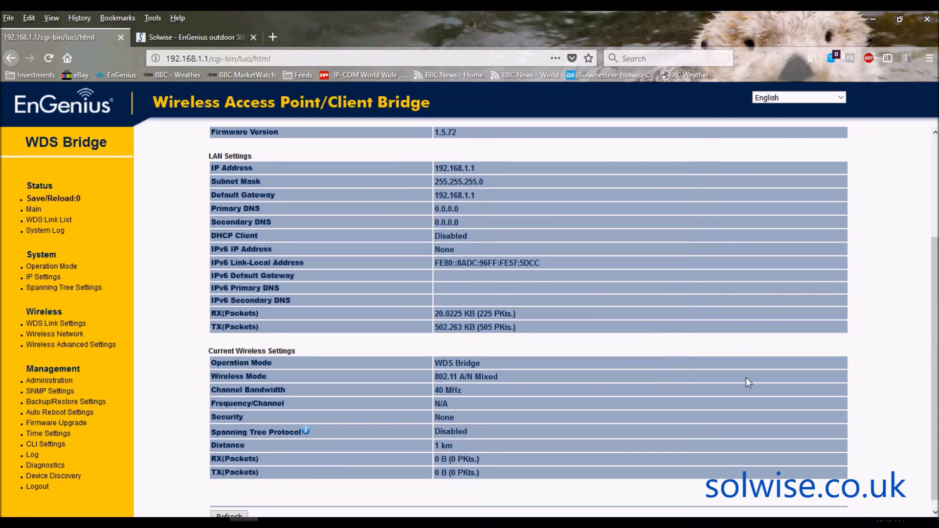
left_click_drag(935, 377, 935, 274)
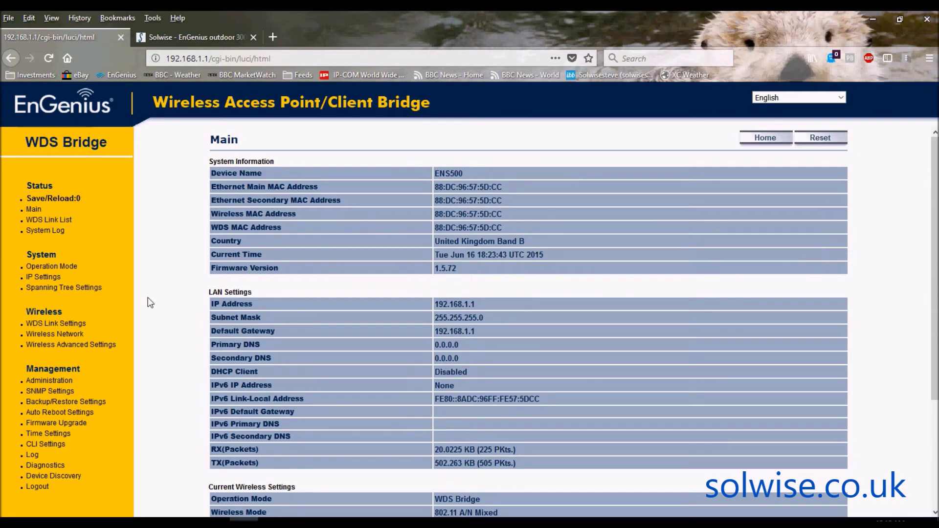
left_click(50, 325)
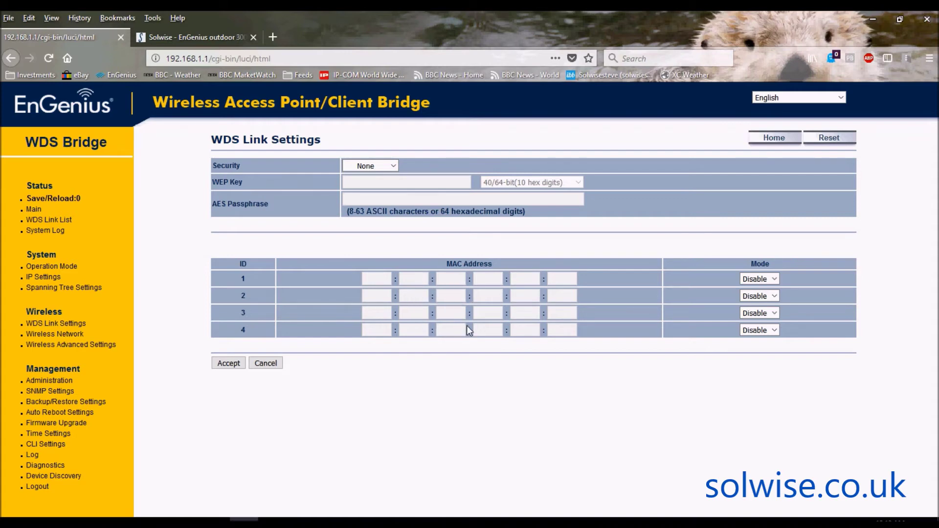
Enable WDS link 1 and enter peer MAC address 00:DE:DE:DE:FE:00.
left_click(774, 279)
left_click(758, 292)
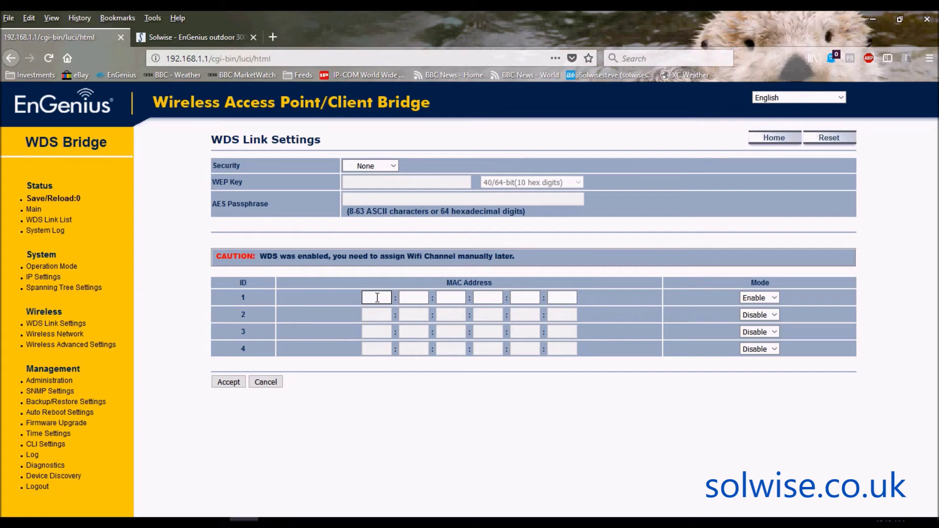
type("00")
key("Tab")
type("de")
key("Tab")
type("de")
key("Tab")
type("de")
key("Tab")
type("fe")
key("Tab")
type("00")
Keep WDS link security at None and accept the WDS link settings.
left_click(389, 165)
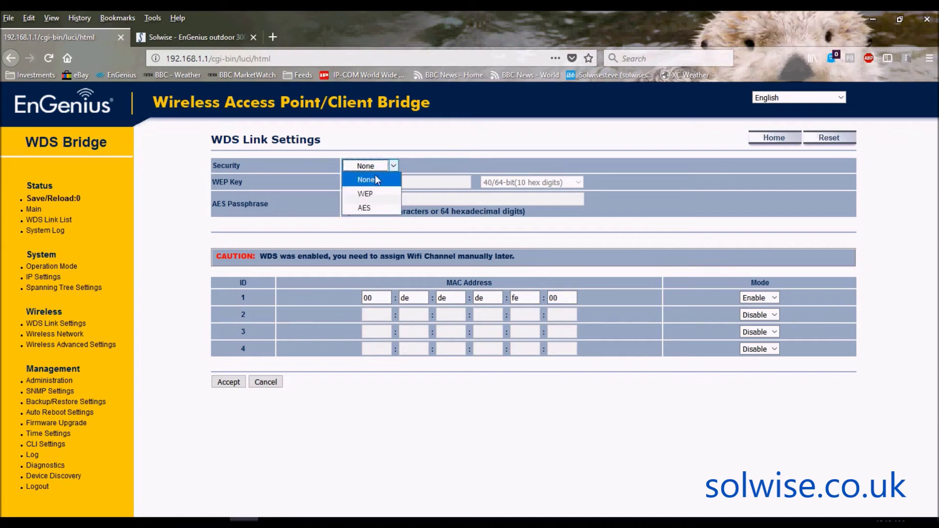
left_click(450, 128)
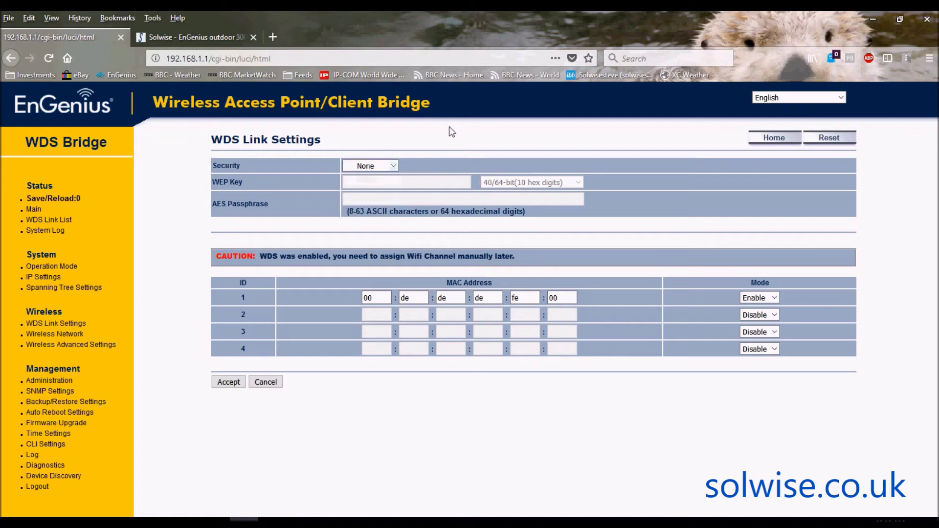
left_click(227, 380)
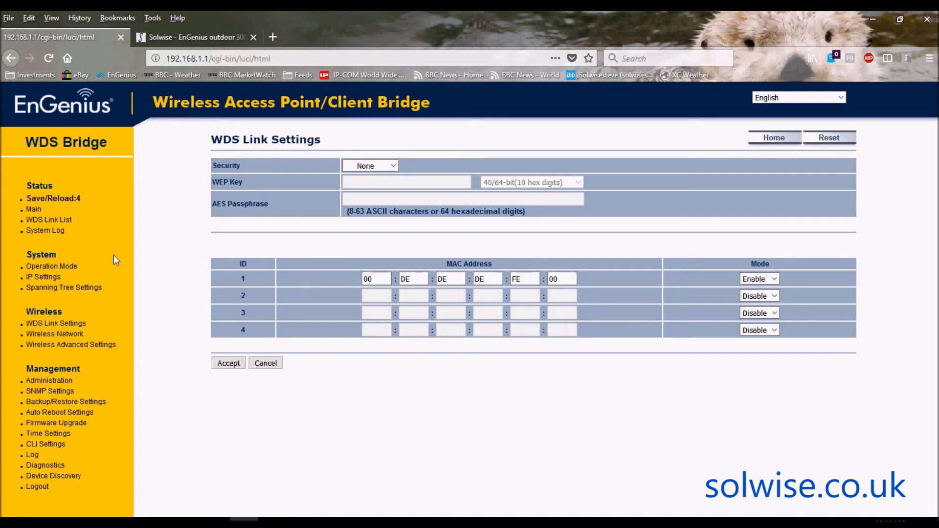
Open the Save/Reload page listing the four pending configuration changes.
left_click(56, 199)
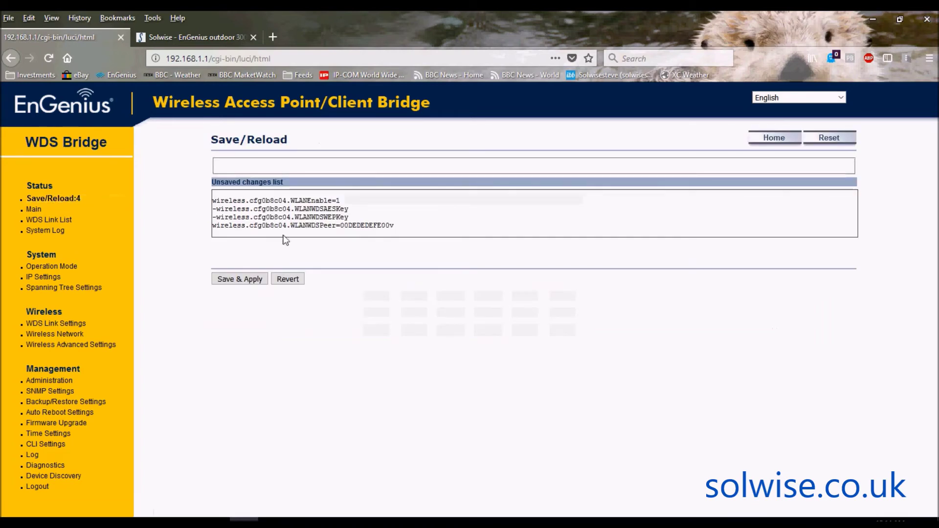
Save and apply the four pending WDS changes, returning to the Main status page.
left_click(244, 280)
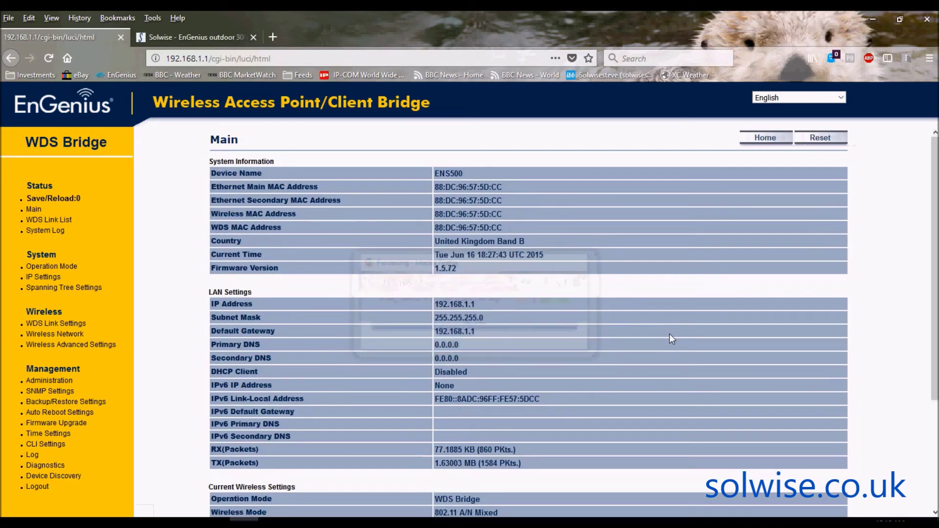
Show the 5 GHz channel list on the Wireless Network page, currently at Ch100-5.5GHz.
left_click(72, 336)
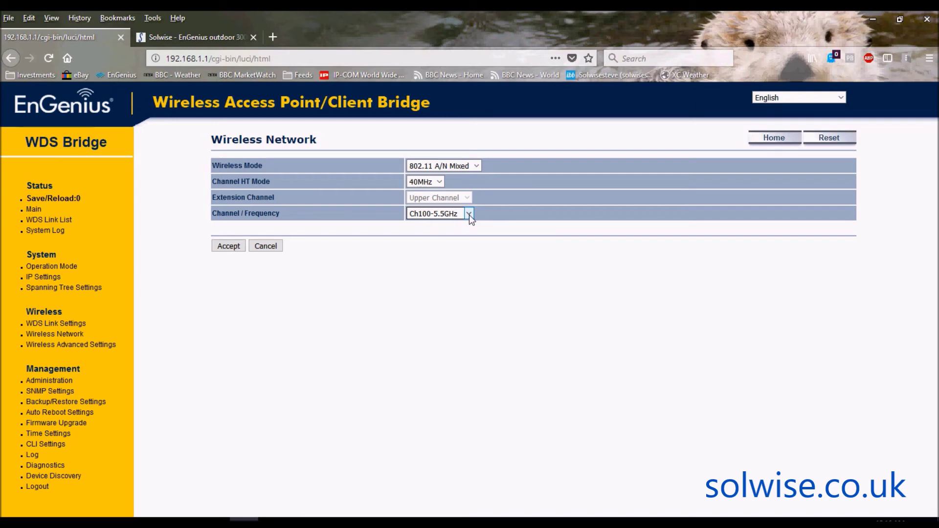
left_click(468, 215)
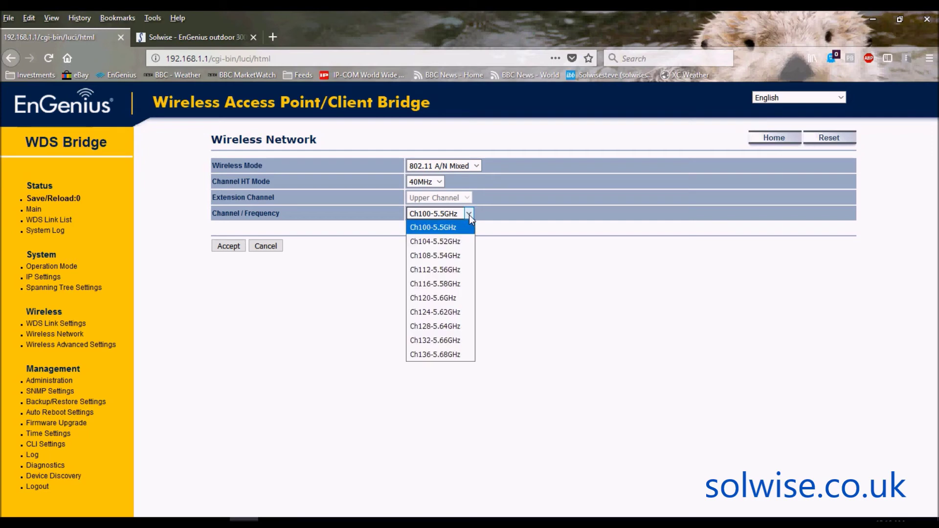